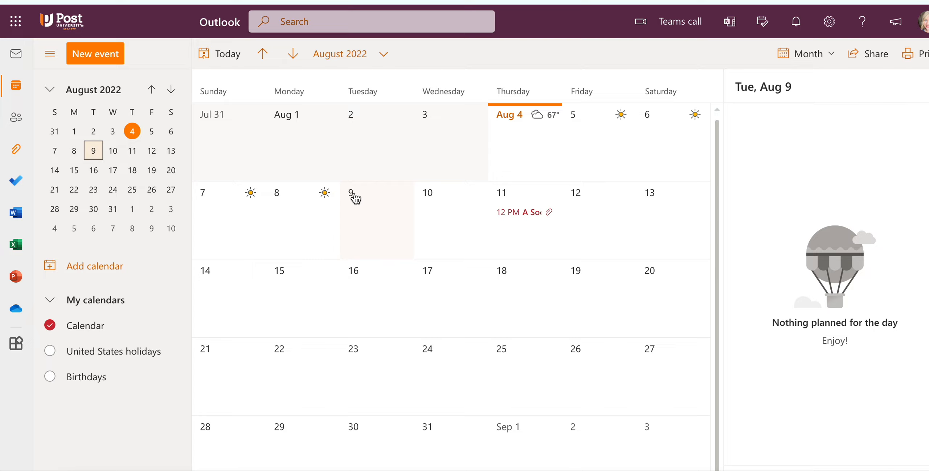
# Start a new event on Tuesday, August 9, 2022 and title it "Office Hours - MAT105"
pyautogui.doubleClick(352, 195)
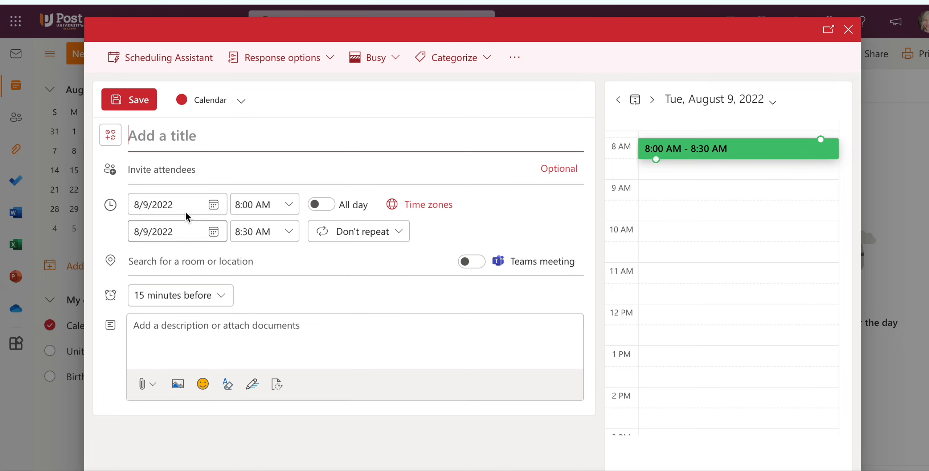
pyautogui.write('M')
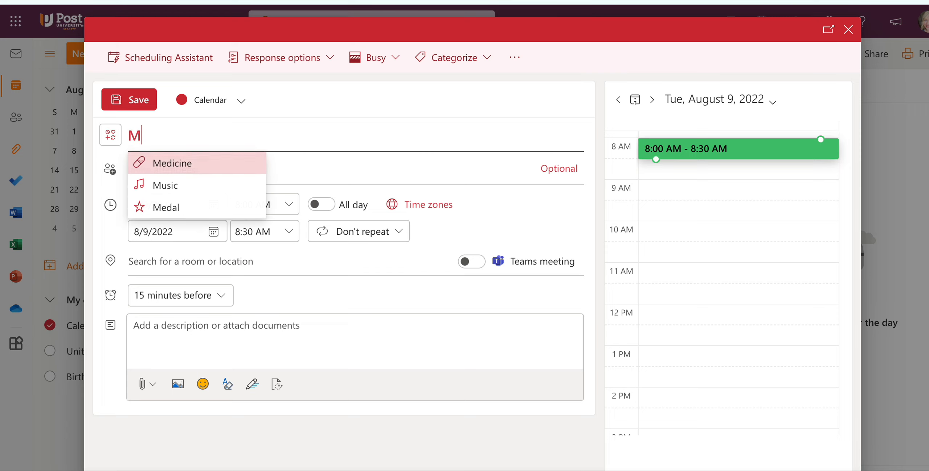
pyautogui.press('BackSpace')
pyautogui.write('Of')
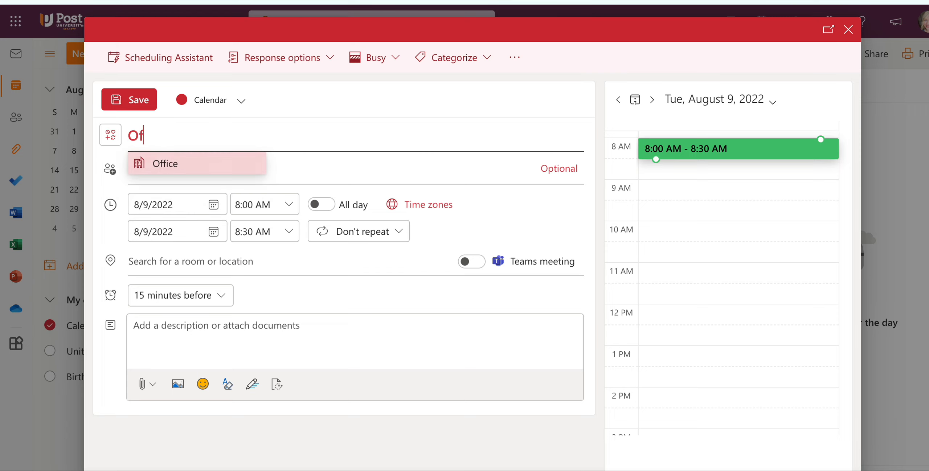
pyautogui.write('fice Hours ')
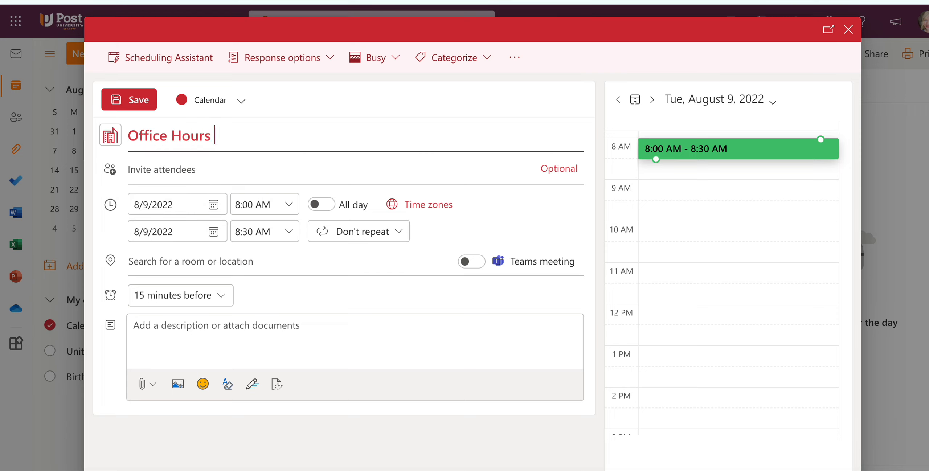
pyautogui.write('- MAT105')
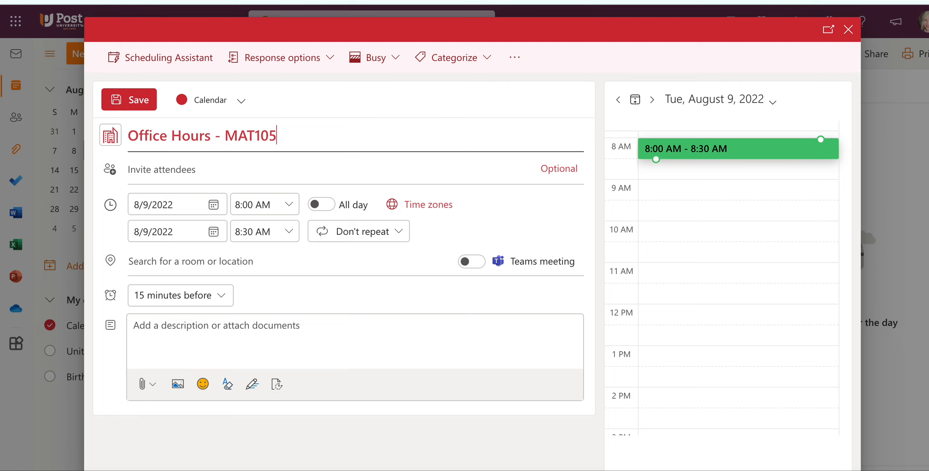
# Set the event to run from 7:00 PM to 8:00 PM
pyautogui.click(290, 204)
pyautogui.scroll(-1, 280, 306)
pyautogui.scroll(-9, 280, 306)
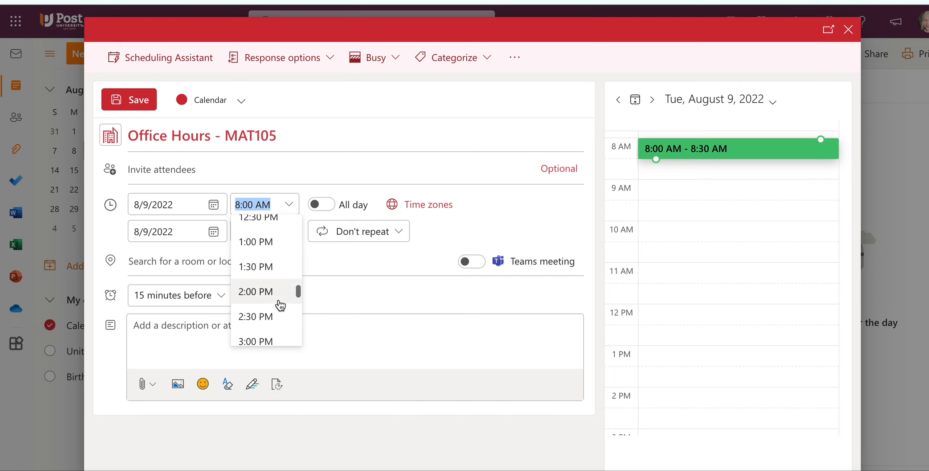
pyautogui.scroll(-3, 280, 306)
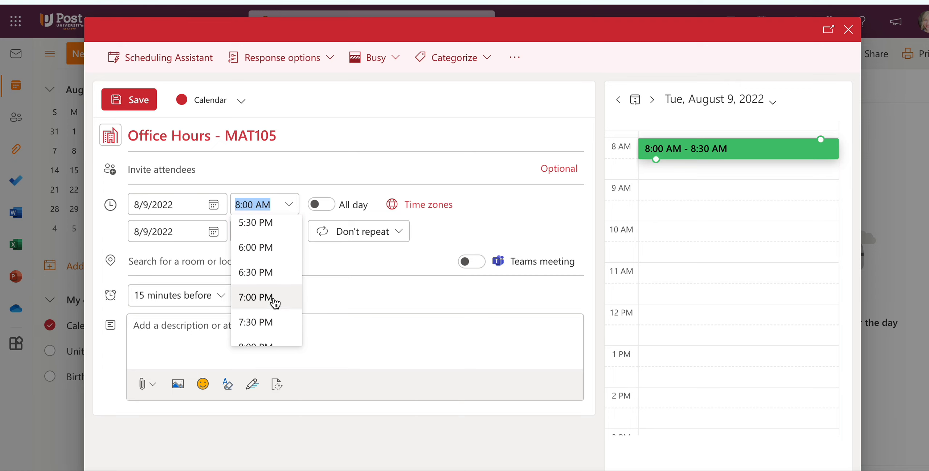
pyautogui.click(272, 300)
pyautogui.click(290, 229)
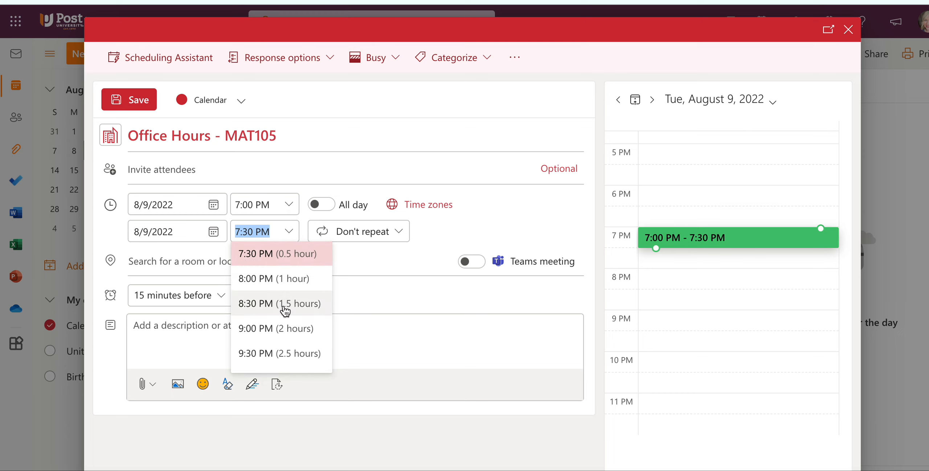
pyautogui.click(288, 286)
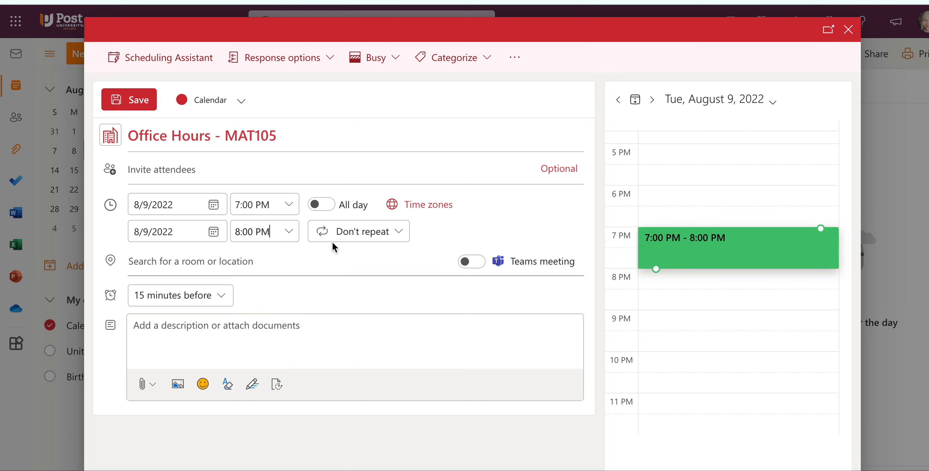
# Make the event repeat every 1 week on Tuesday until Jan 31, 2023, and save the recurrence
pyautogui.click(376, 236)
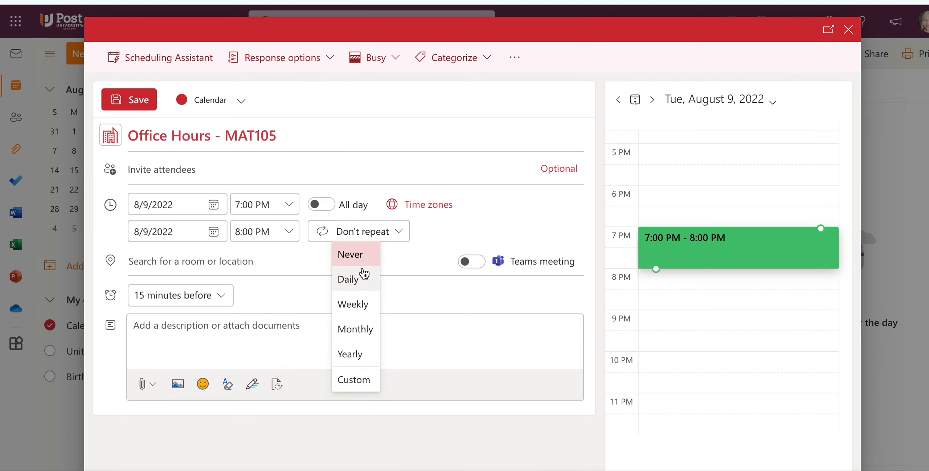
pyautogui.click(363, 308)
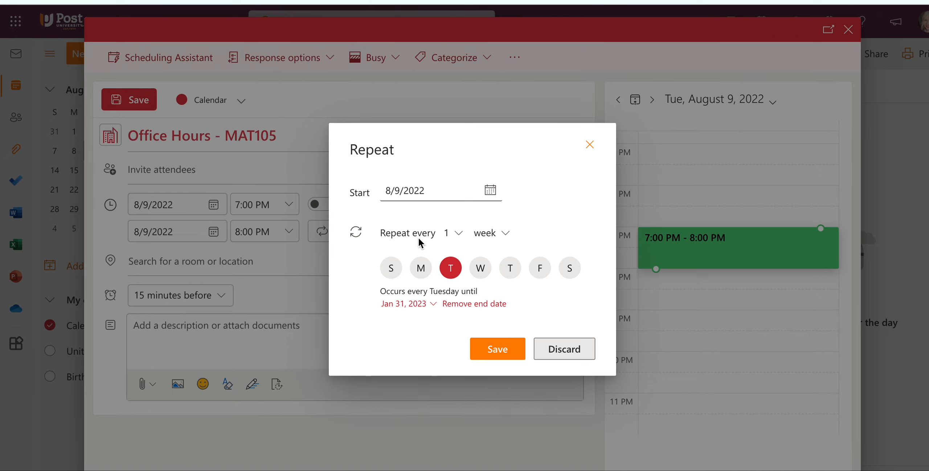
pyautogui.click(455, 237)
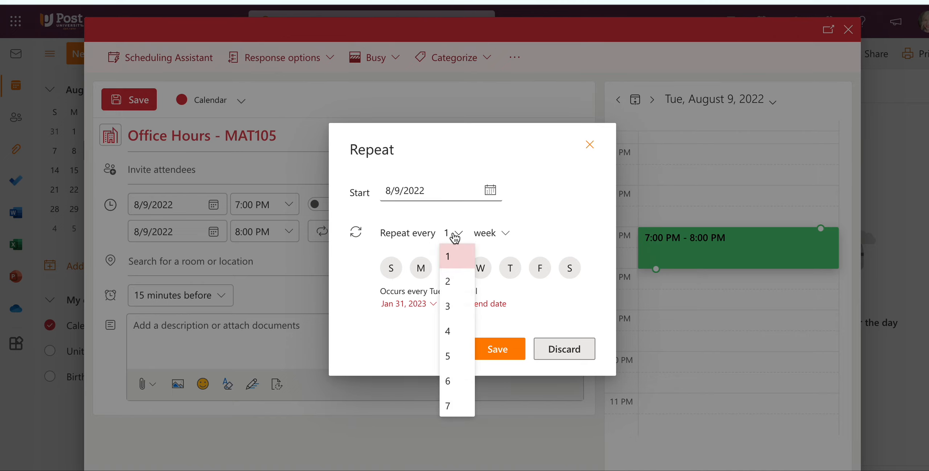
pyautogui.click(456, 237)
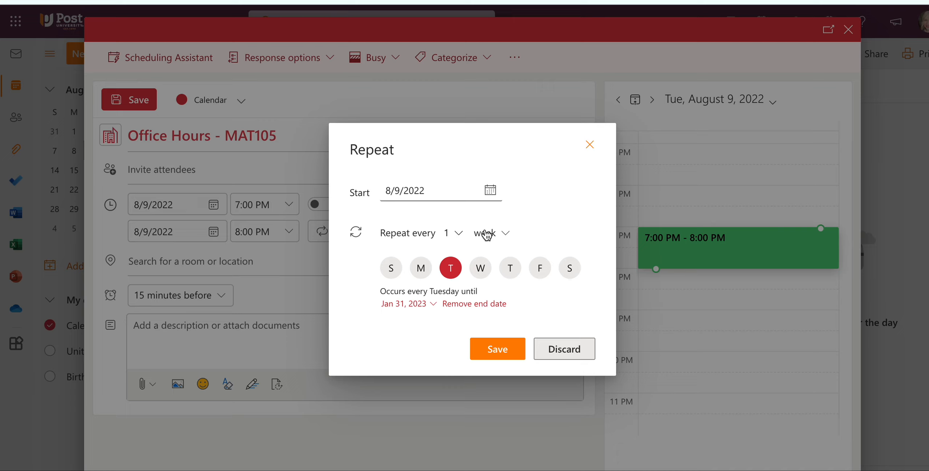
pyautogui.click(507, 232)
pyautogui.click(507, 233)
pyautogui.click(501, 349)
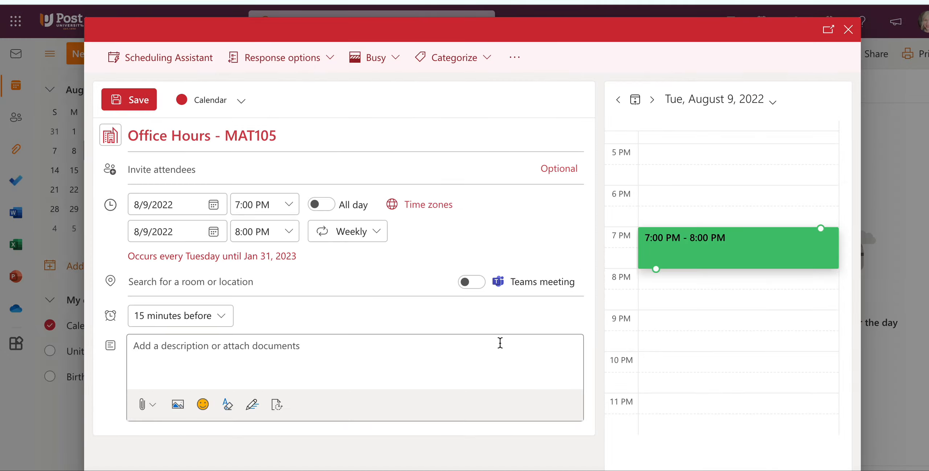
# Keep the reminder at 15 minutes before, turn on the Teams meeting option, and save the event
pyautogui.click(229, 318)
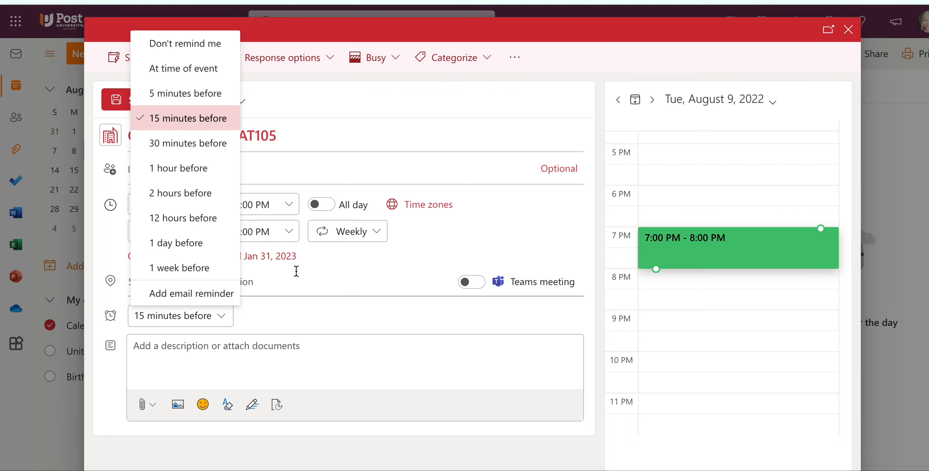
pyautogui.click(294, 315)
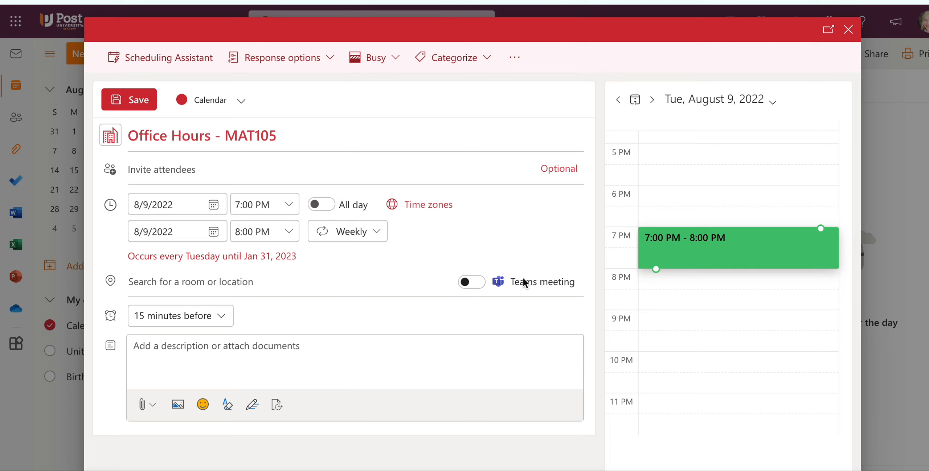
pyautogui.click(479, 283)
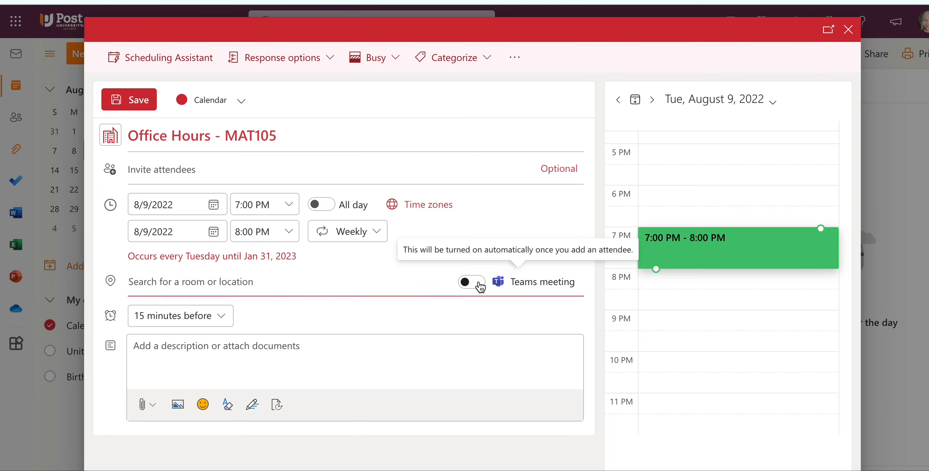
pyautogui.click(479, 285)
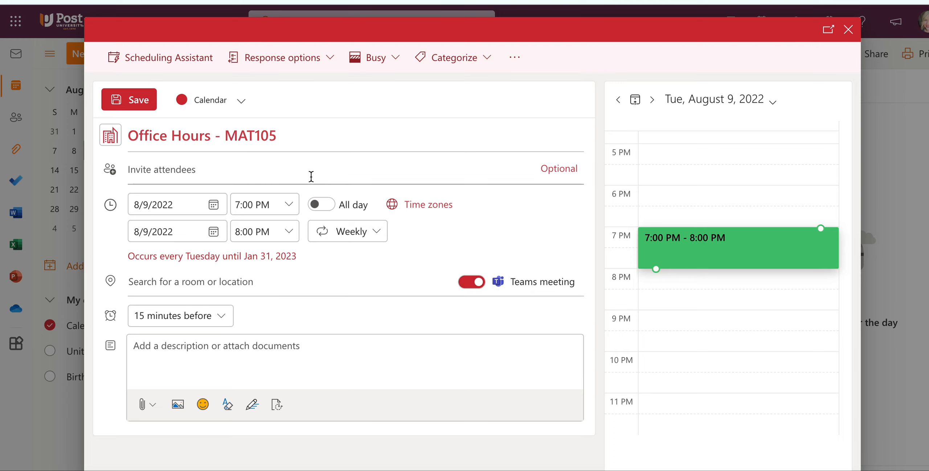
pyautogui.click(136, 102)
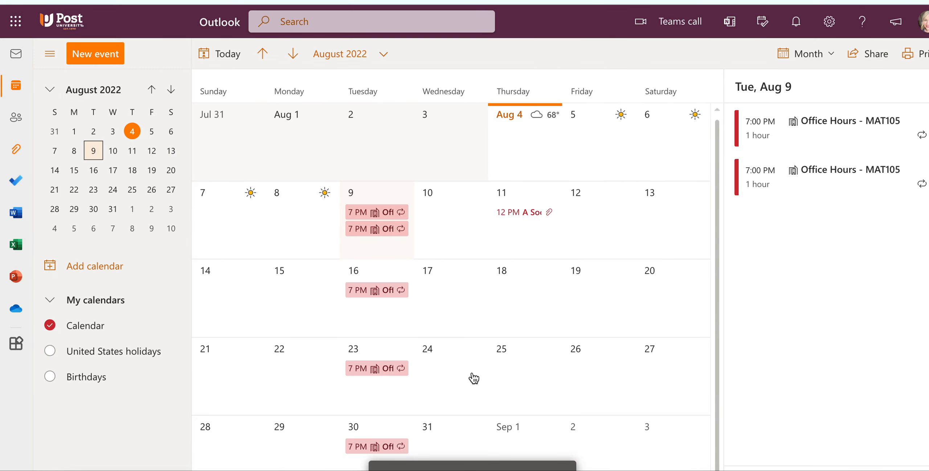
# Review the summary of the August 9 office hours event in the month calendar and close it
pyautogui.scroll(-1, 473, 378)
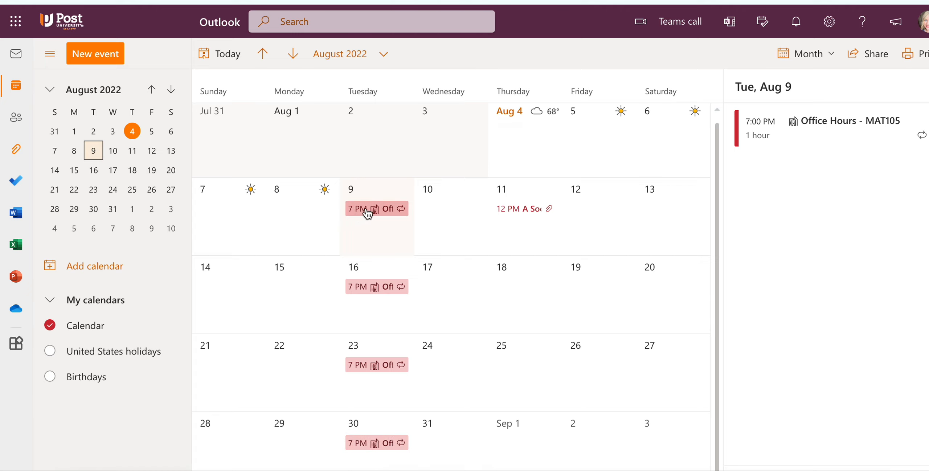
pyautogui.click(387, 212)
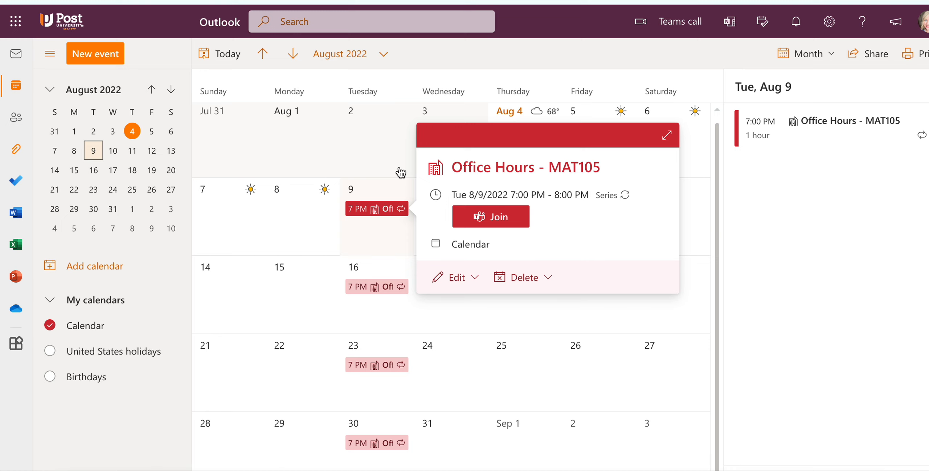
pyautogui.click(302, 237)
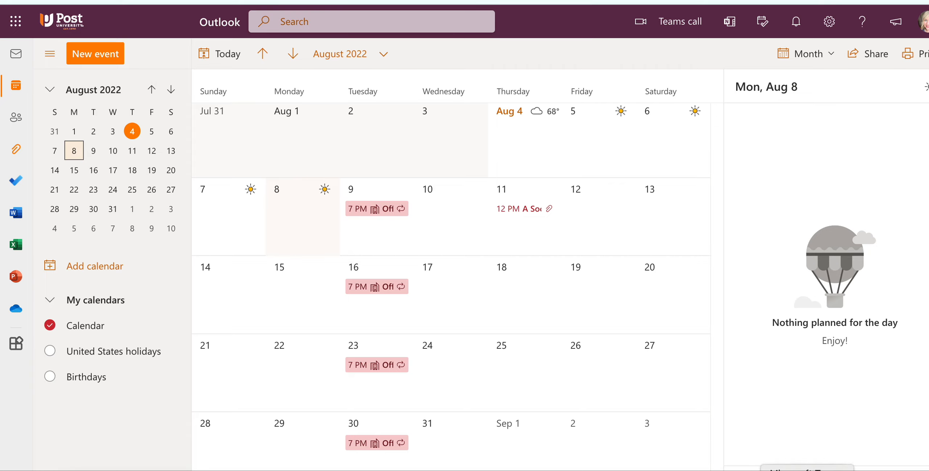
# Switch to Microsoft Teams and inspect the Office Hours - MAT105 meeting details in the calendar week of August 8
pyautogui.click(807, 470)
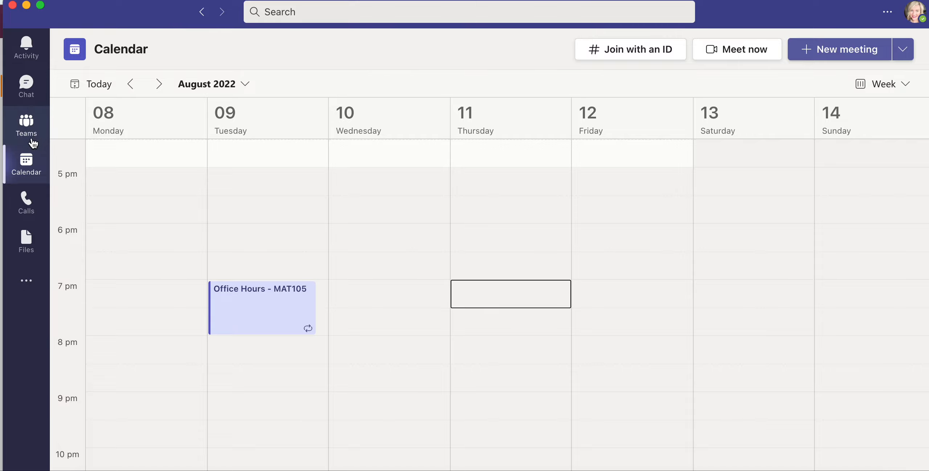
pyautogui.click(26, 161)
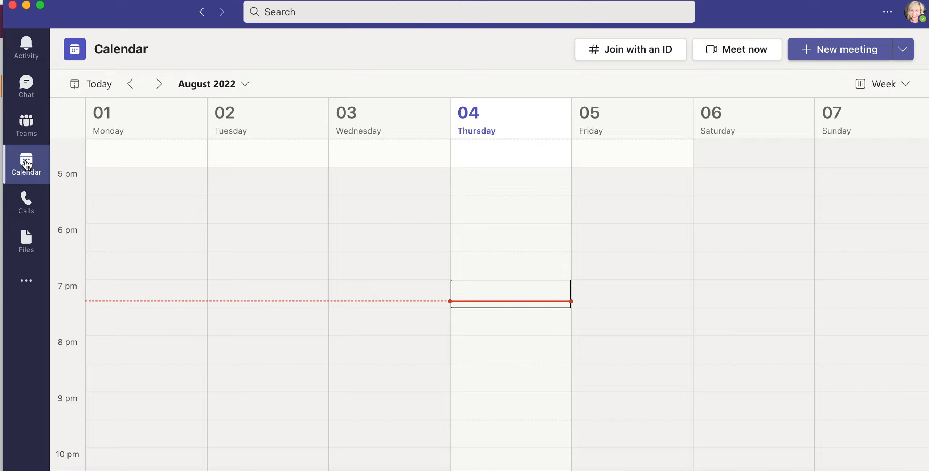
pyautogui.click(159, 84)
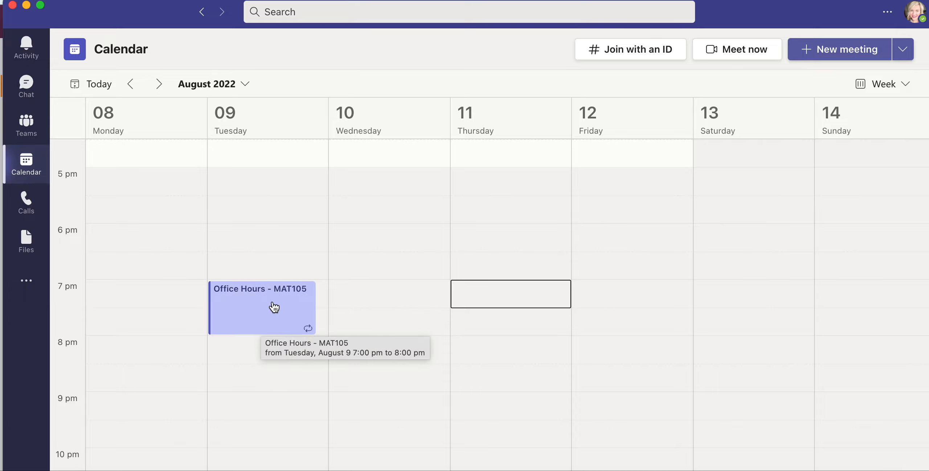
pyautogui.click(274, 307)
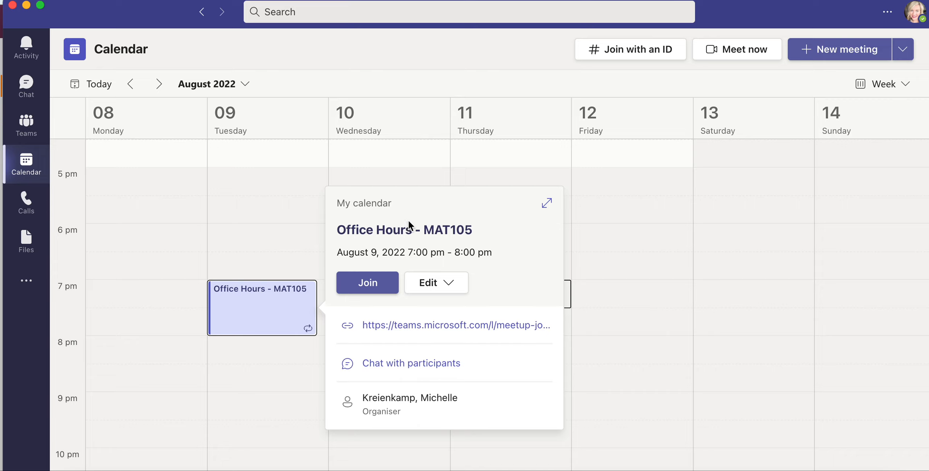
pyautogui.click(289, 242)
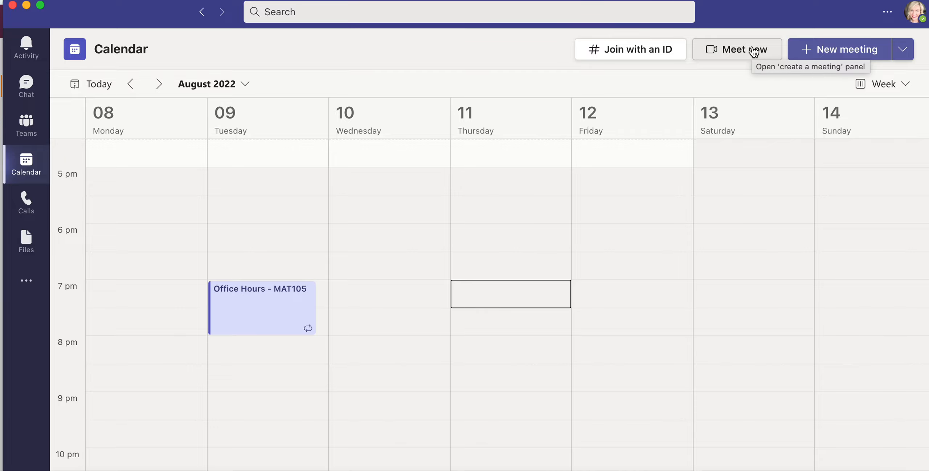
# Generate a shareable link for an instant meeting without starting it, and dismiss the meeting panel
pyautogui.click(754, 53)
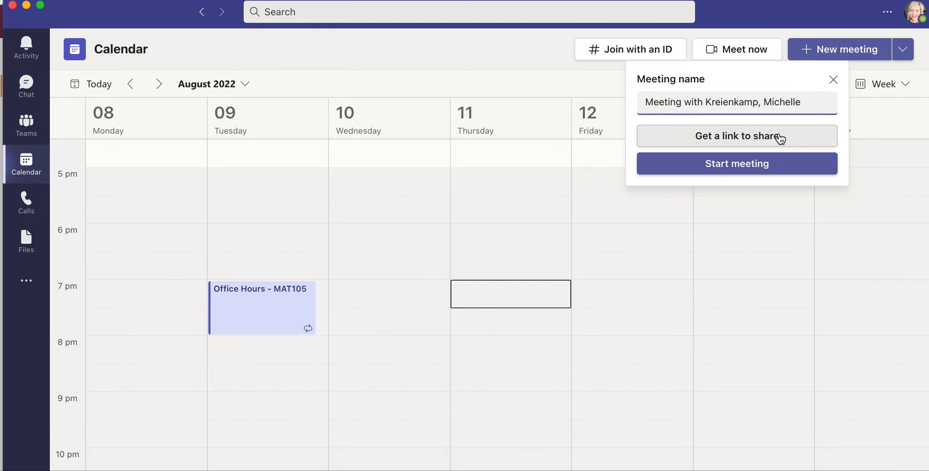
pyautogui.click(780, 138)
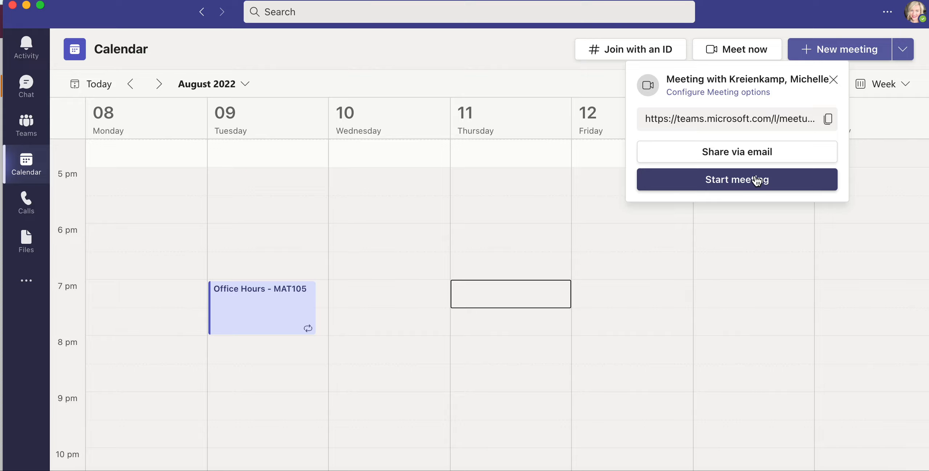
pyautogui.click(741, 25)
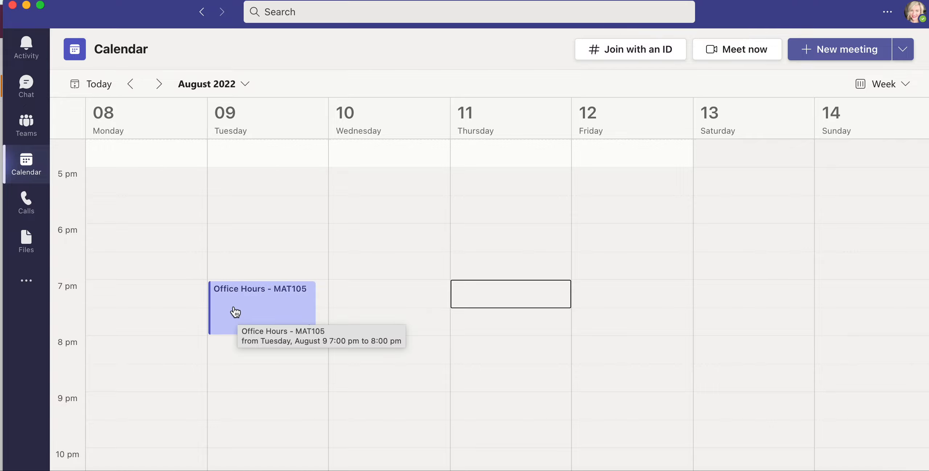
# Join the August 9 Office Hours - MAT105 meeting with computer audio and the camera off
pyautogui.click(278, 297)
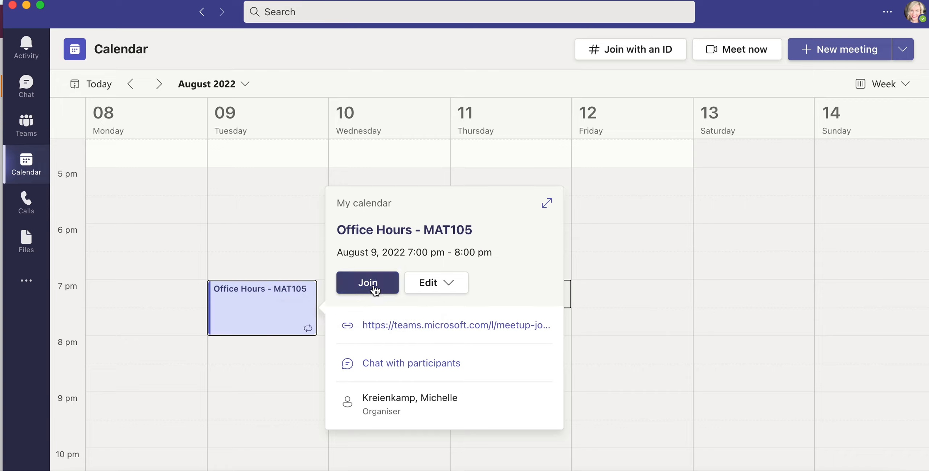
pyautogui.click(374, 289)
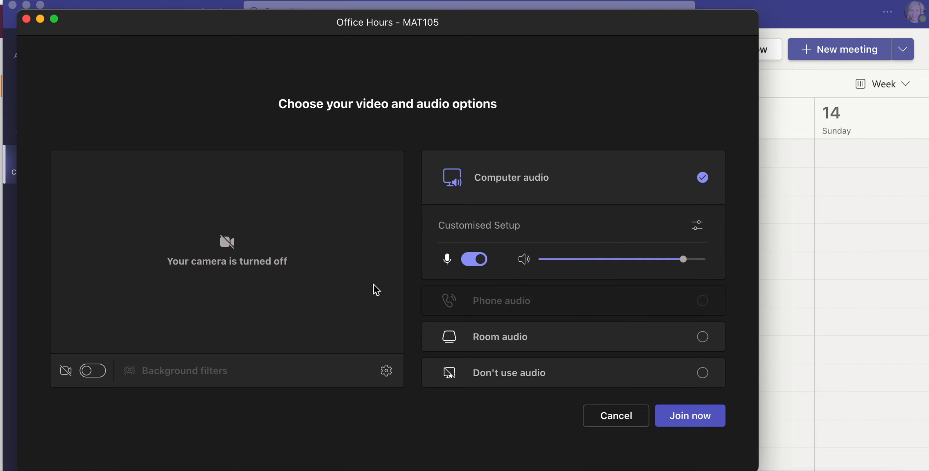
pyautogui.click(682, 416)
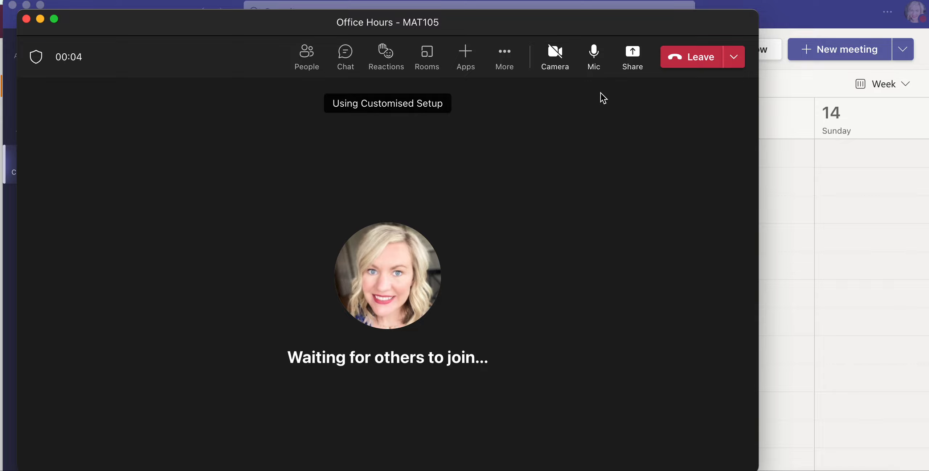
# Reposition the Office Hours - MAT105 meeting window and share a Microsoft Whiteboard with the meeting
pyautogui.moveTo(592, 23); pyautogui.dragTo(646, 8)
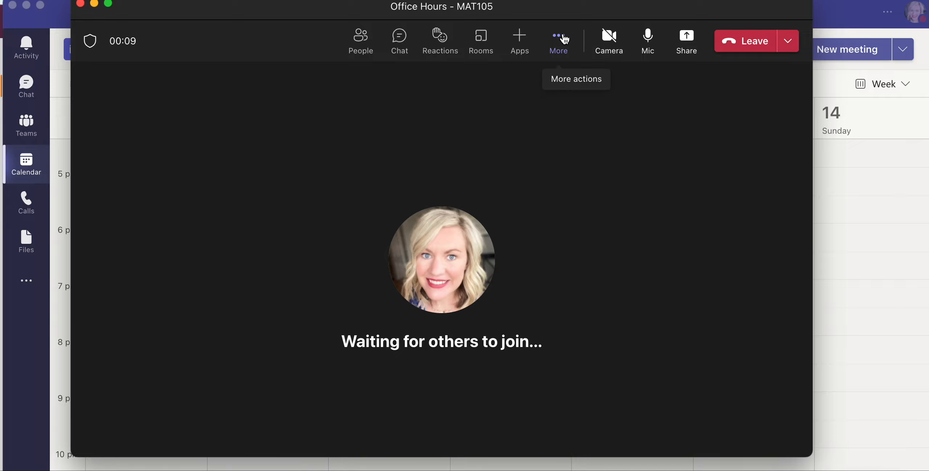
pyautogui.click(686, 35)
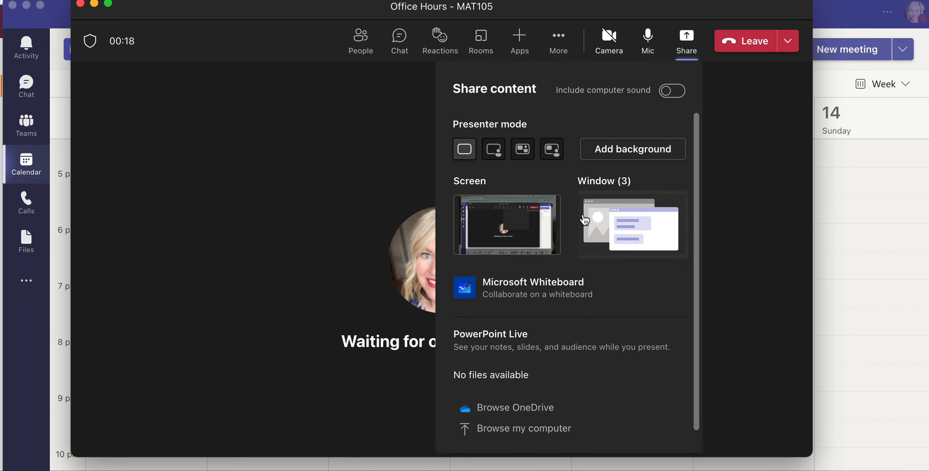
pyautogui.scroll(-1, 584, 220)
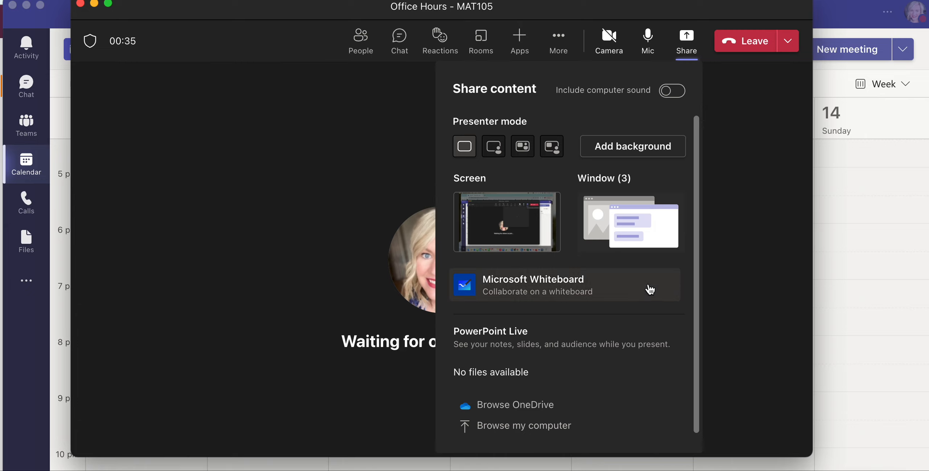
pyautogui.click(562, 286)
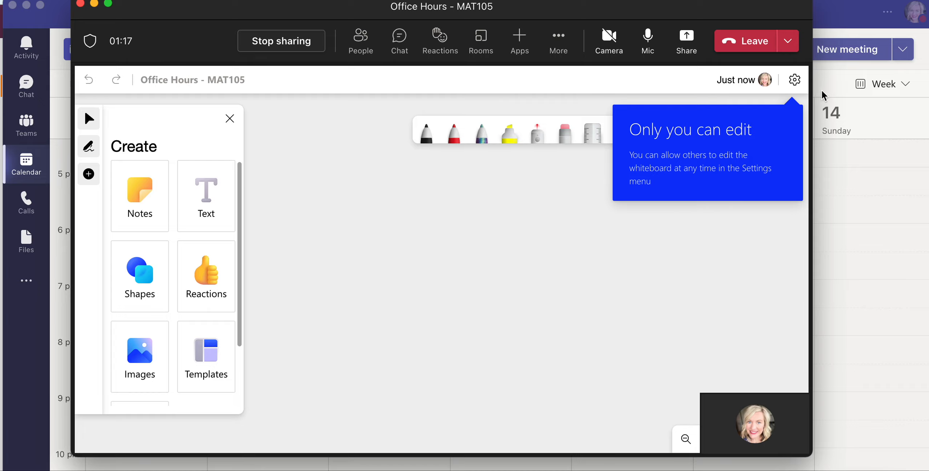
# Check the whiteboard's settings and examine the inking tools with the black pen selected
pyautogui.click(795, 81)
pyautogui.click(795, 81)
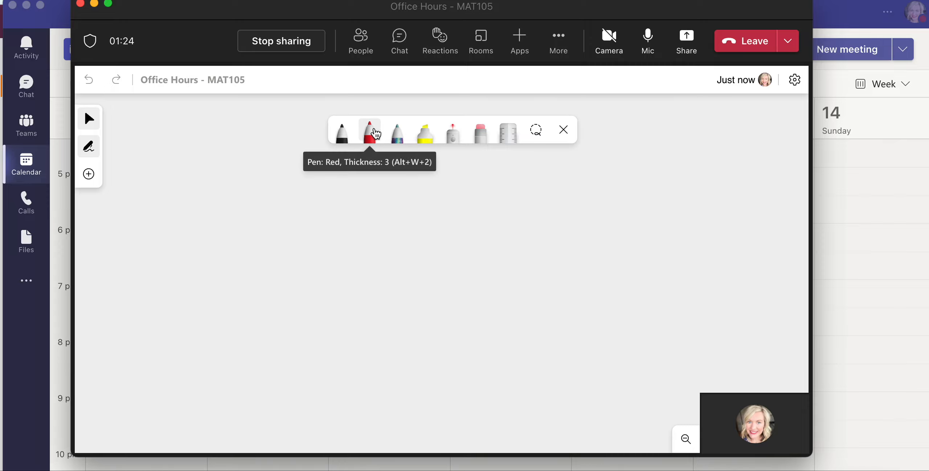
pyautogui.click(347, 133)
pyautogui.click(347, 133)
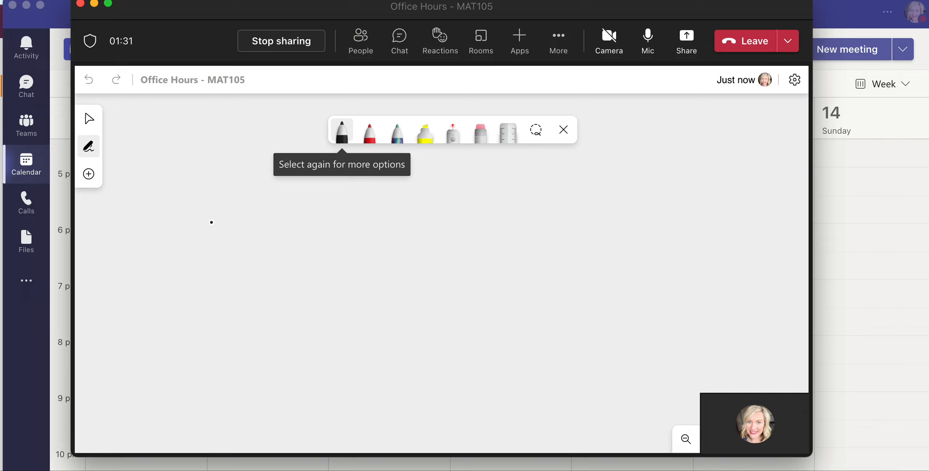
# Browse the content types that can be created on the whiteboard, and close both the inking tools and the creation options
pyautogui.click(89, 175)
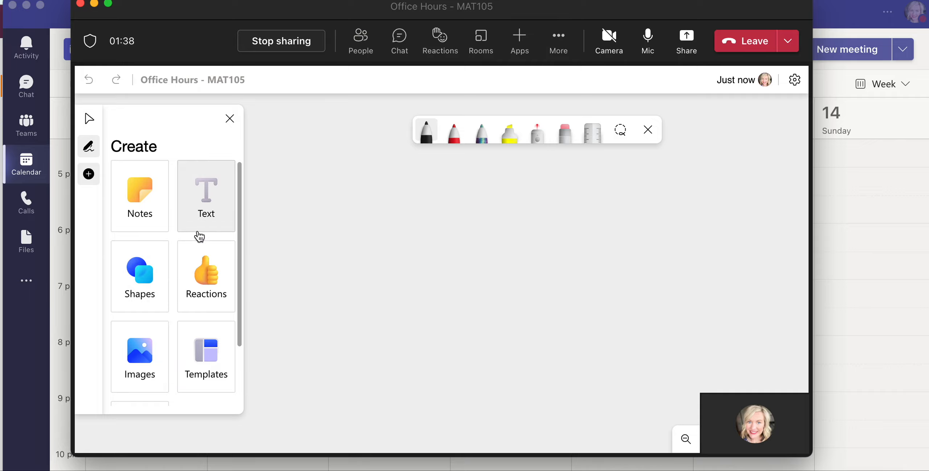
pyautogui.scroll(-3, 199, 237)
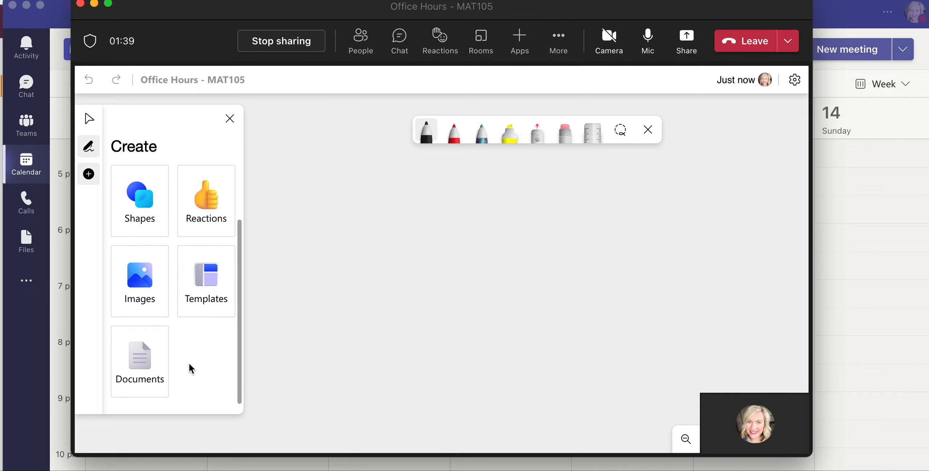
pyautogui.scroll(3, 192, 368)
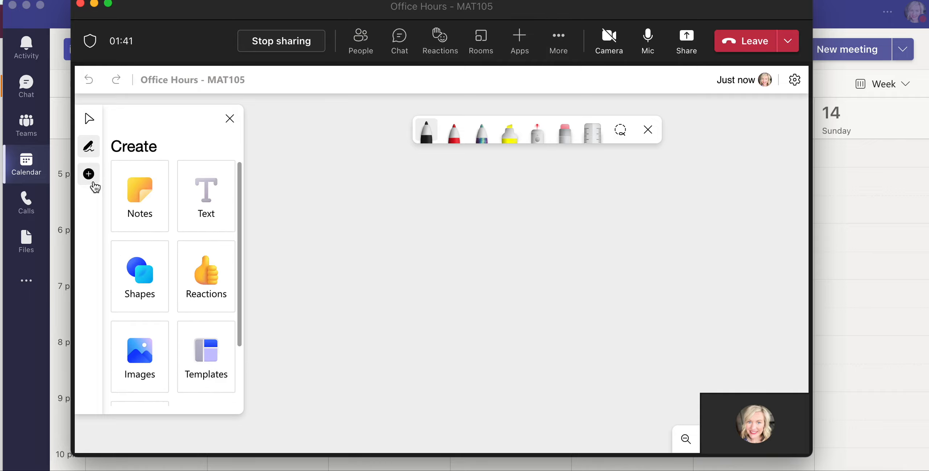
pyautogui.click(89, 150)
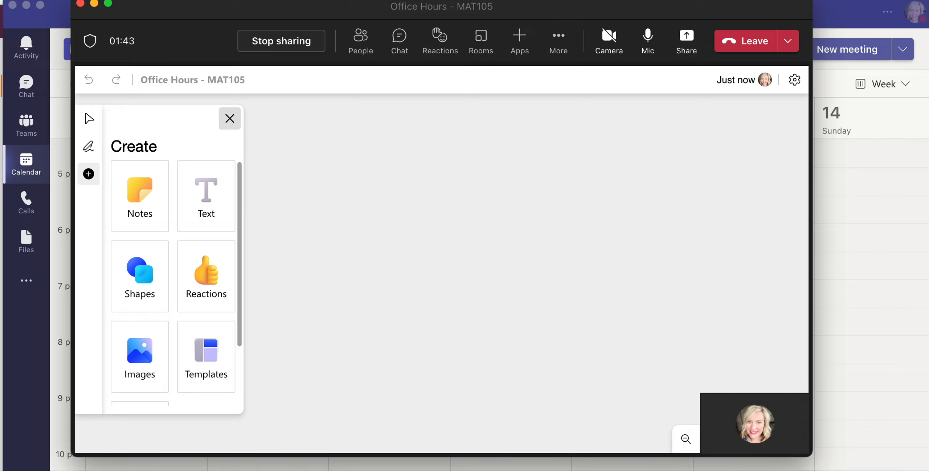
pyautogui.click(229, 119)
pyautogui.scroll(-1, 607, 147)
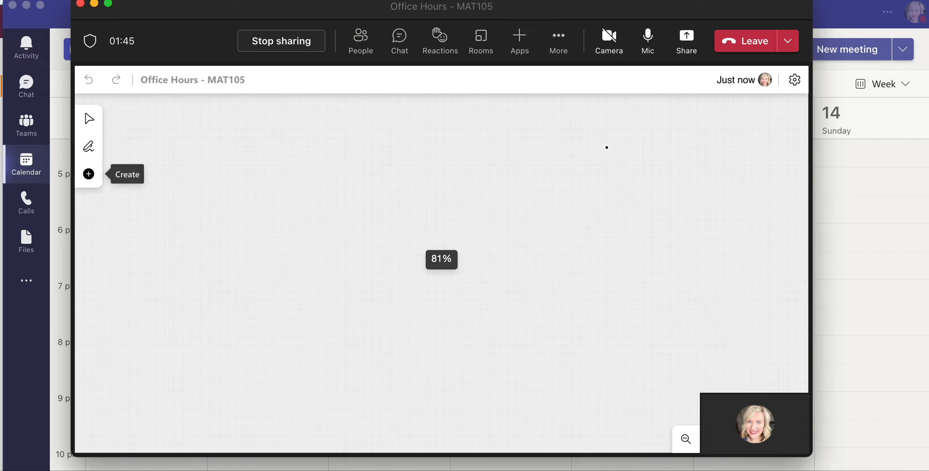
pyautogui.scroll(-5, 608, 138)
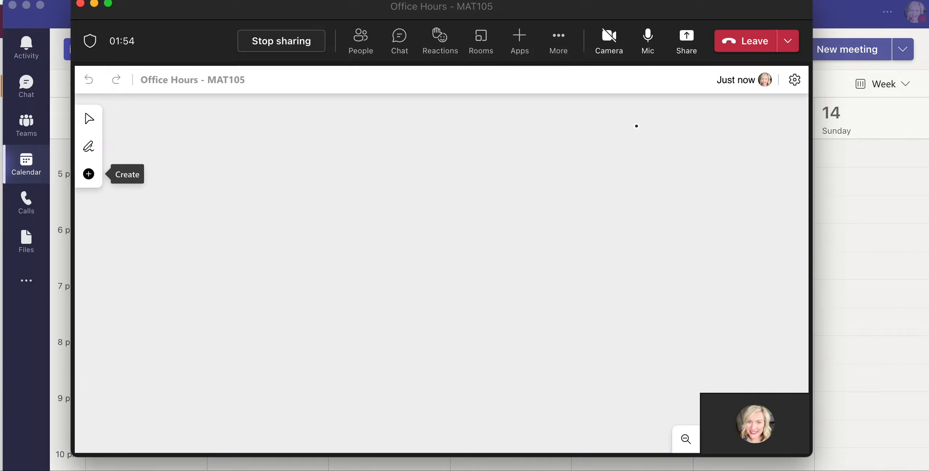
# Review the meeting's additional actions and its content sharing options, dismissing both without a selection
pyautogui.click(571, 45)
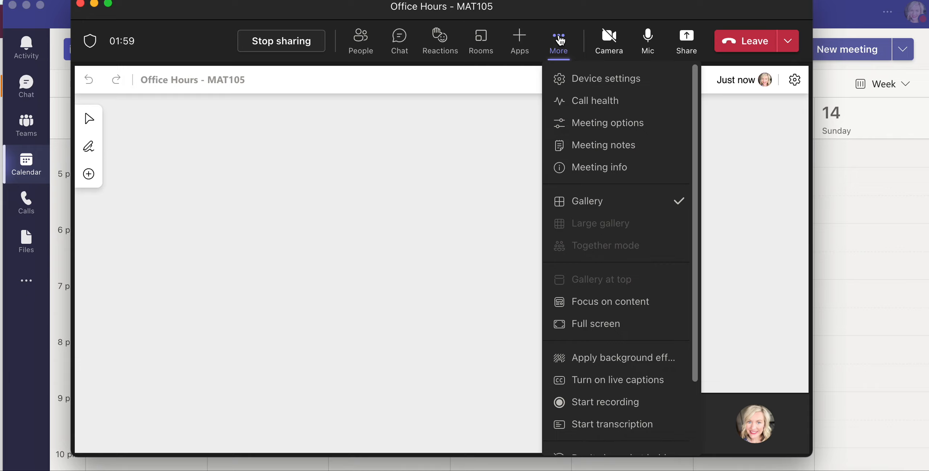
pyautogui.click(561, 39)
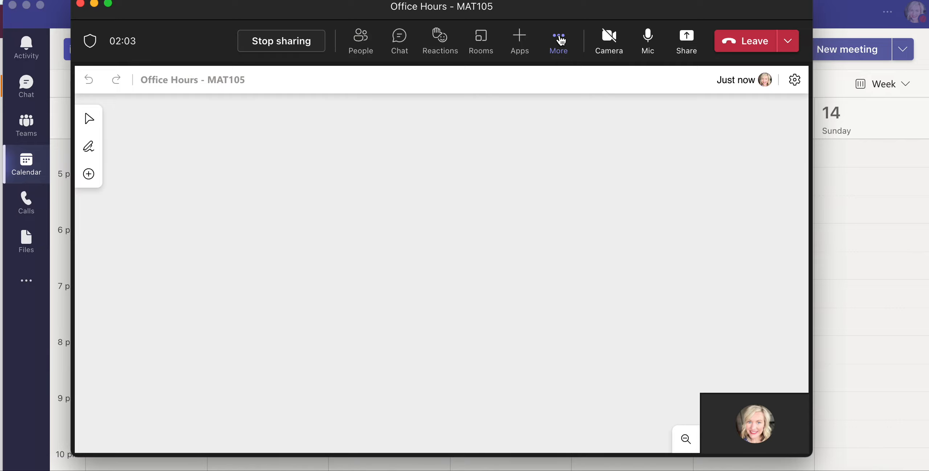
pyautogui.click(683, 37)
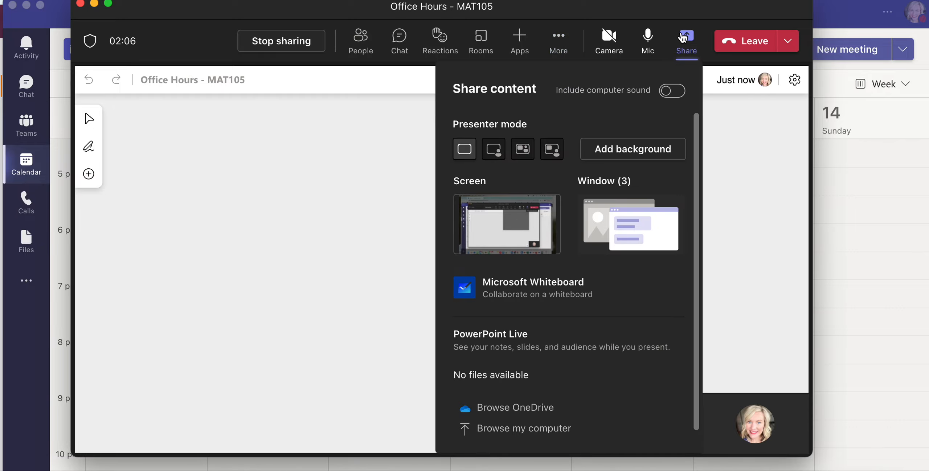
pyautogui.scroll(-1, 670, 200)
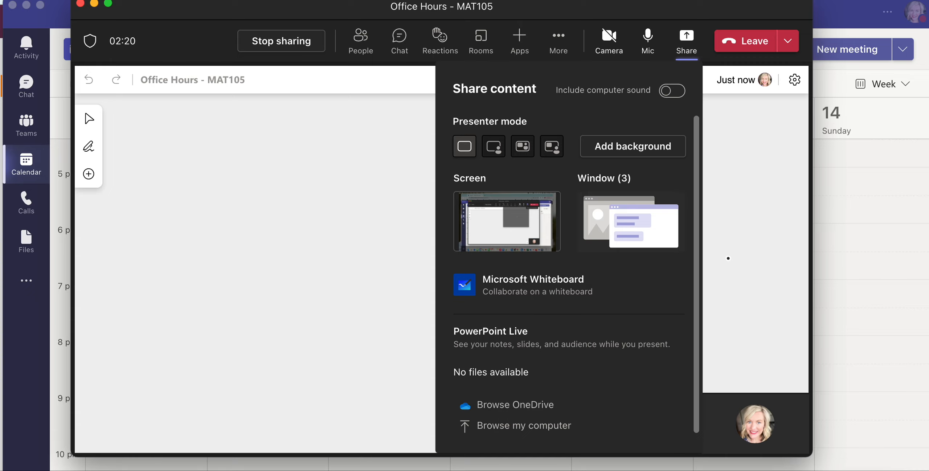
pyautogui.click(692, 40)
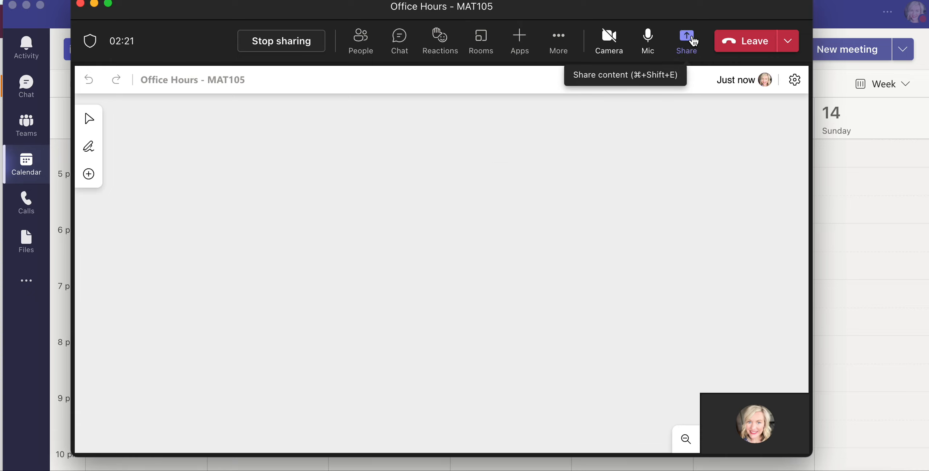